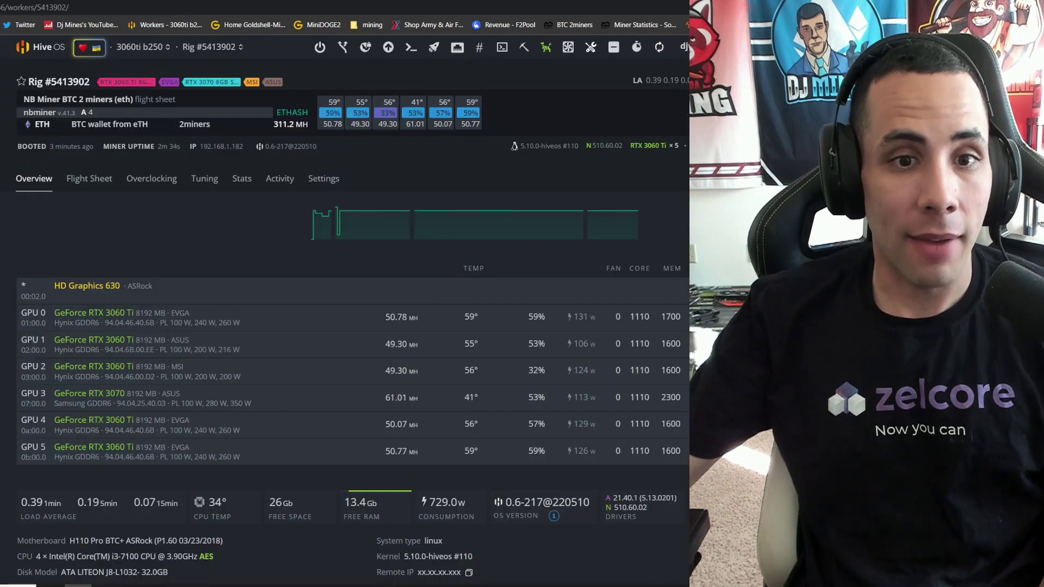
# - Pick the OCTOMINER 3080 rig from the workers overview's rig dropdown to view its dashboard
pyautogui.click(213, 47)
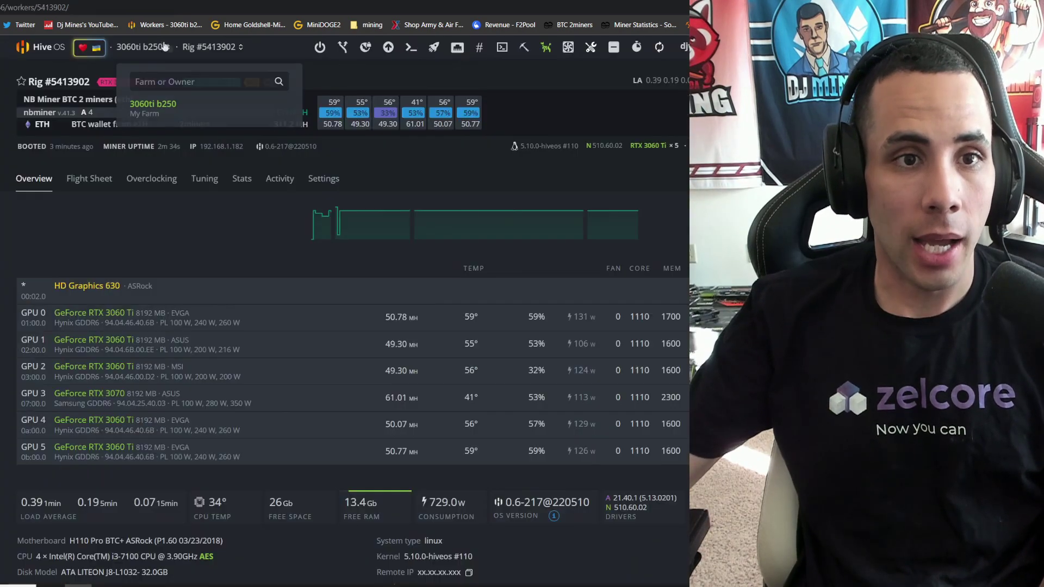
pyautogui.click(122, 47)
pyautogui.click(169, 51)
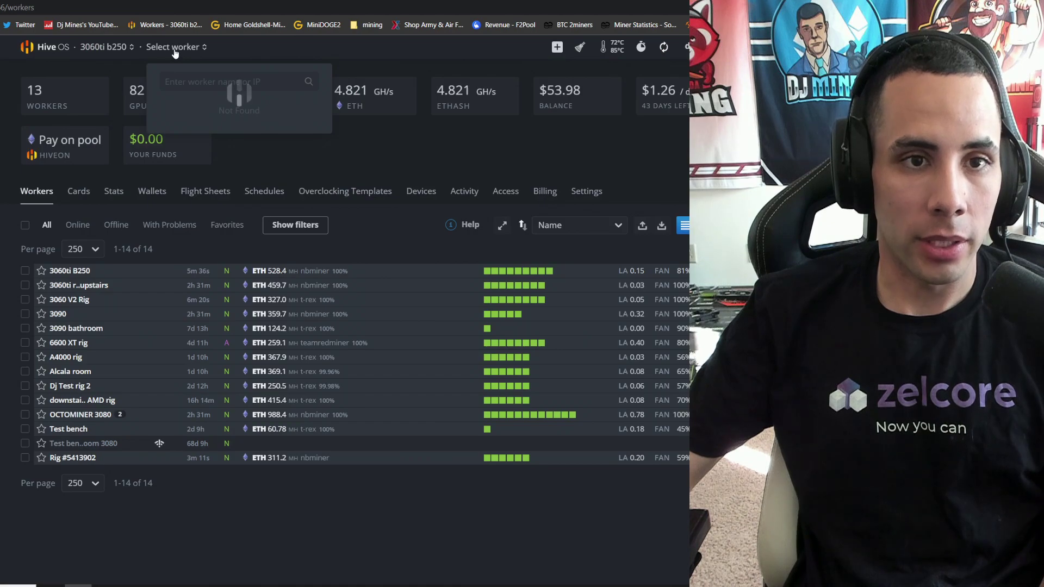
pyautogui.scroll(-3, 187, 182)
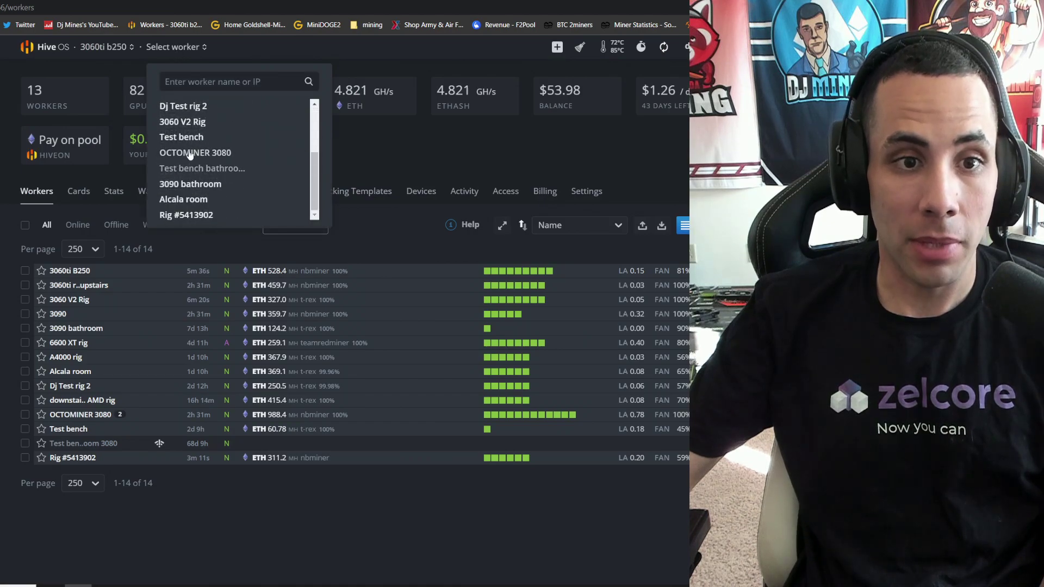
pyautogui.click(185, 153)
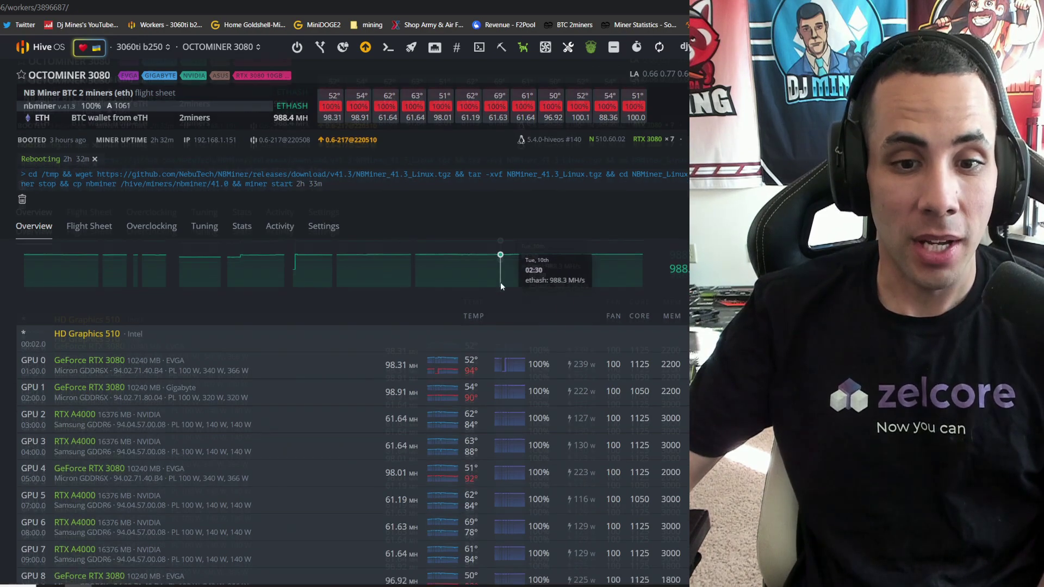
pyautogui.scroll(-3, 500, 282)
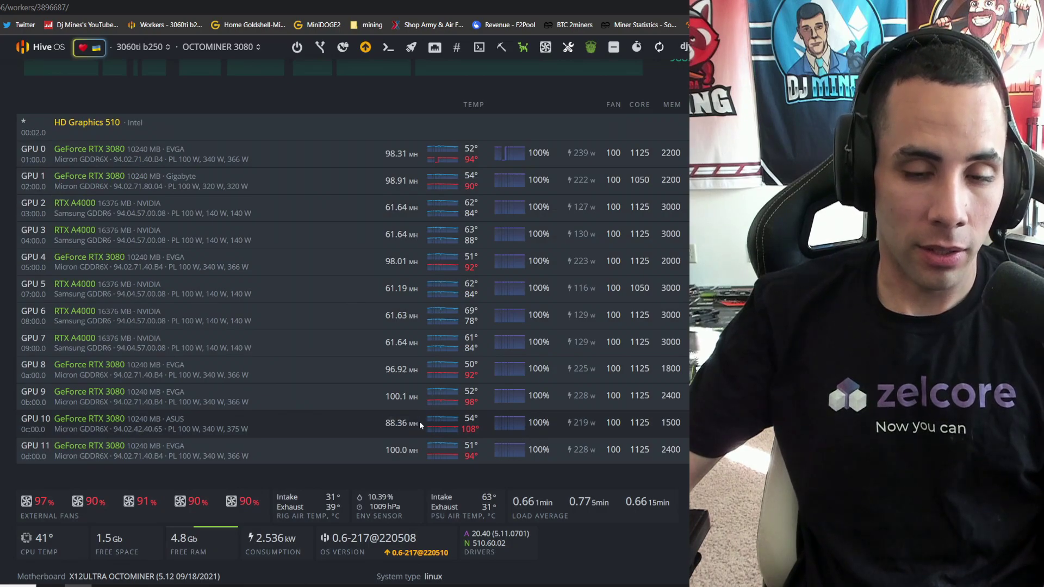
pyautogui.scroll(3, 382, 386)
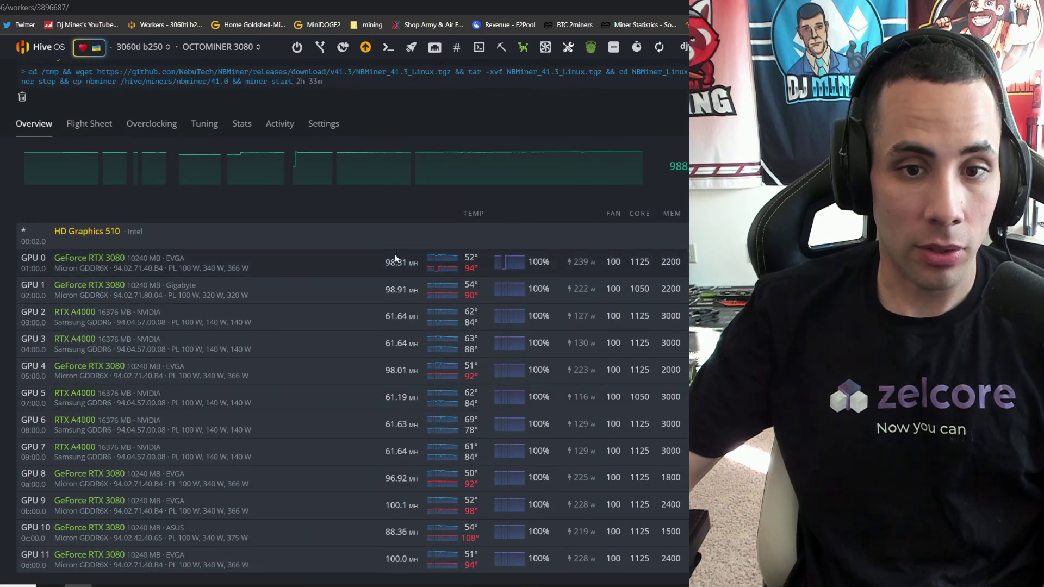
pyautogui.scroll(-3, 394, 254)
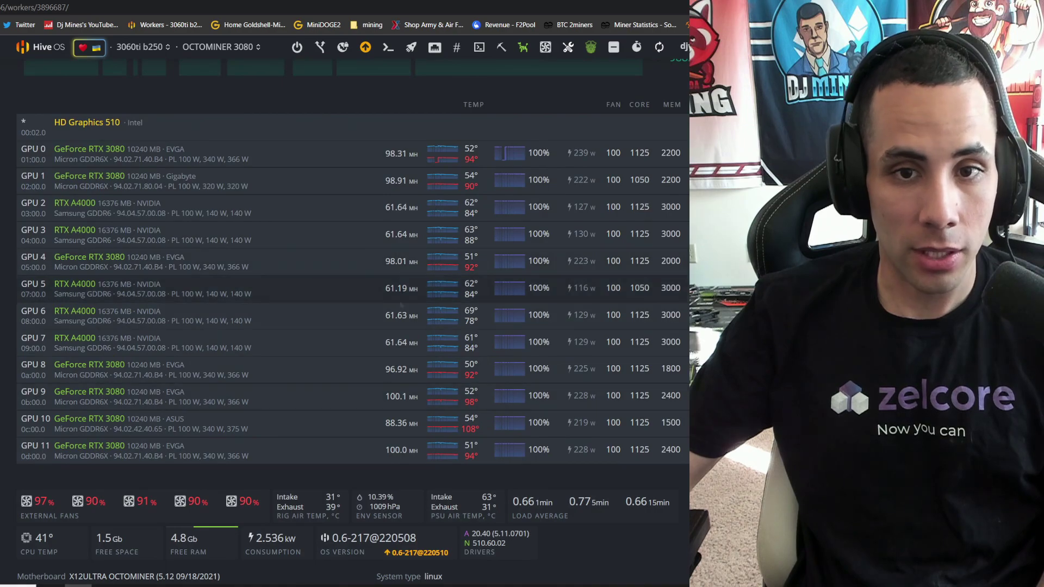
pyautogui.scroll(1, 389, 194)
pyautogui.scroll(2, 338, 194)
pyautogui.scroll(2, 303, 214)
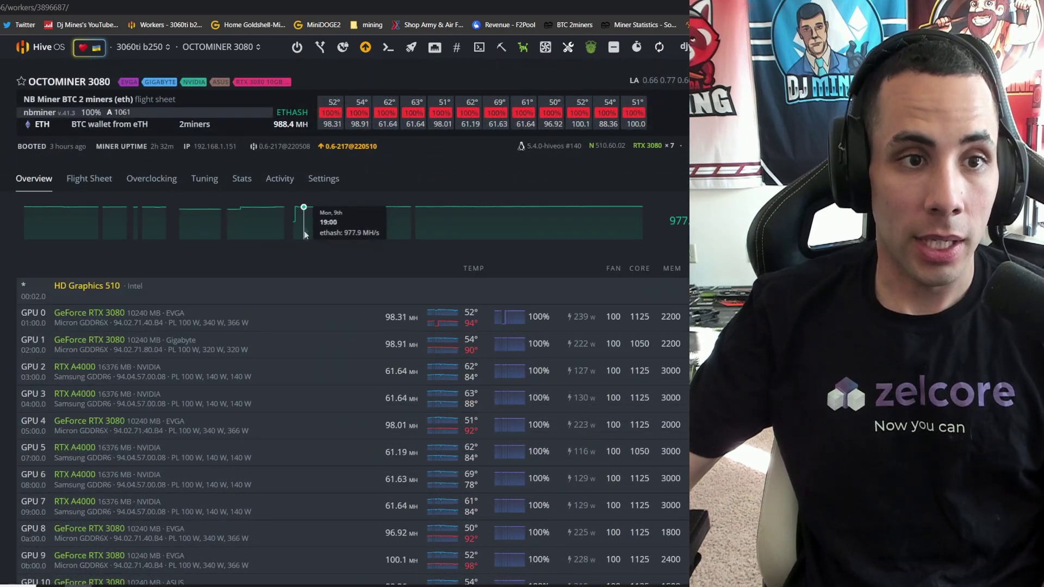
# - Review the 0.6-217@220510 update's new features and highlight the running NBMiner version 41.3
pyautogui.click(345, 147)
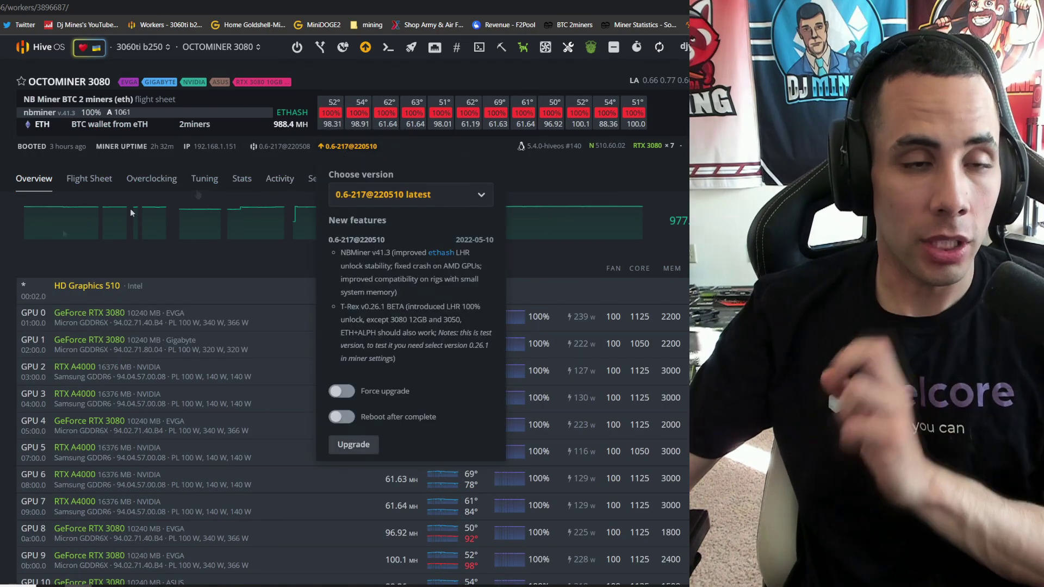
pyautogui.click(129, 207)
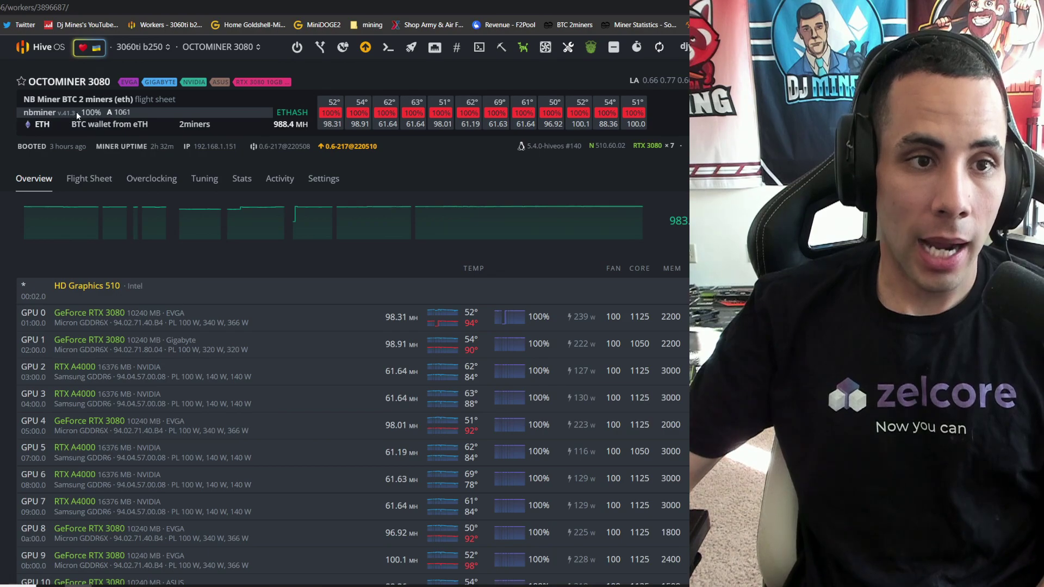
pyautogui.moveTo(76, 112); pyautogui.dragTo(61, 112)
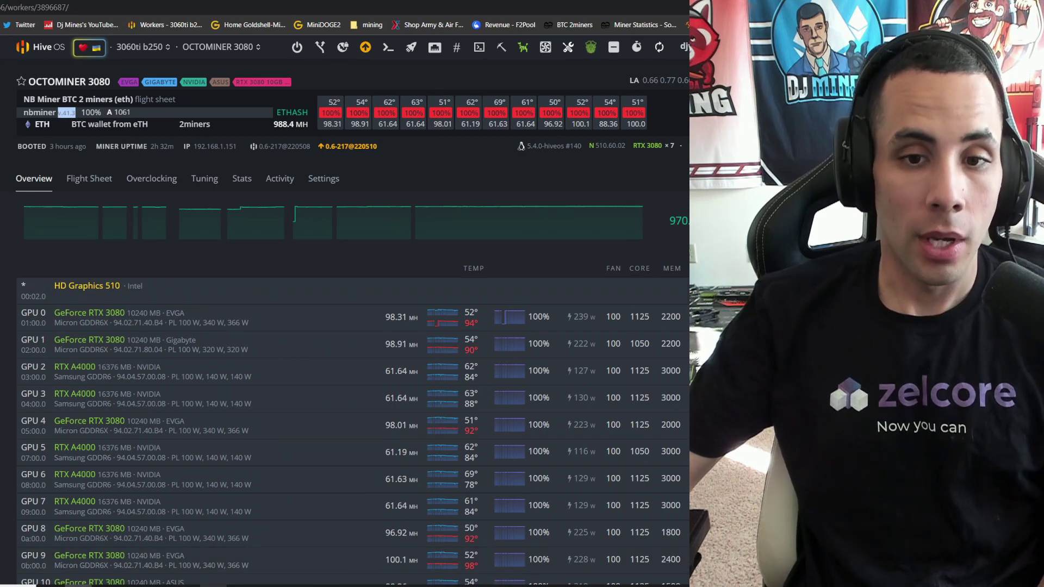
# - Reopen the update details, then bring up the Discord community chat
pyautogui.click(360, 147)
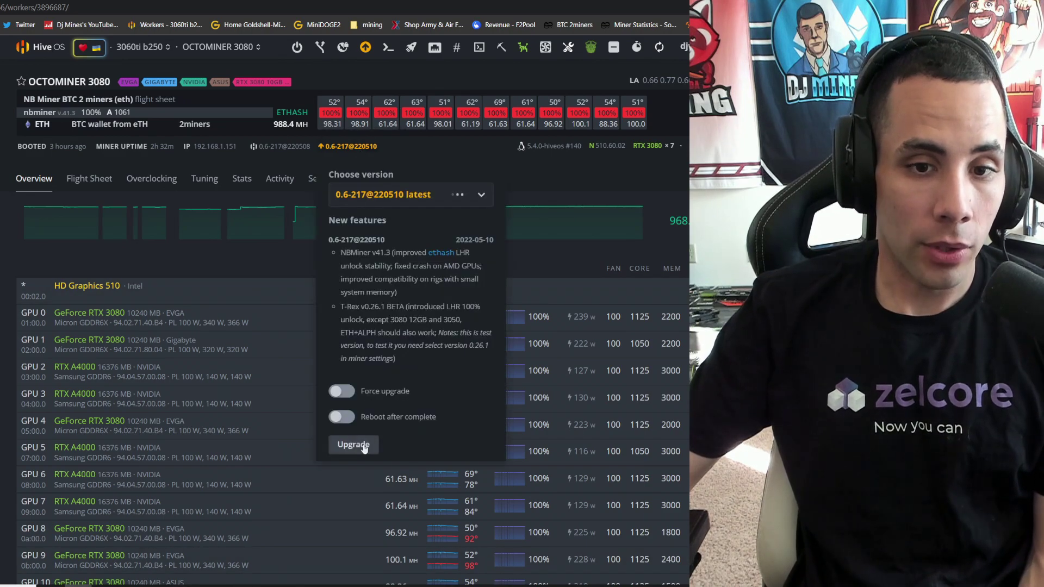
pyautogui.click(259, 563)
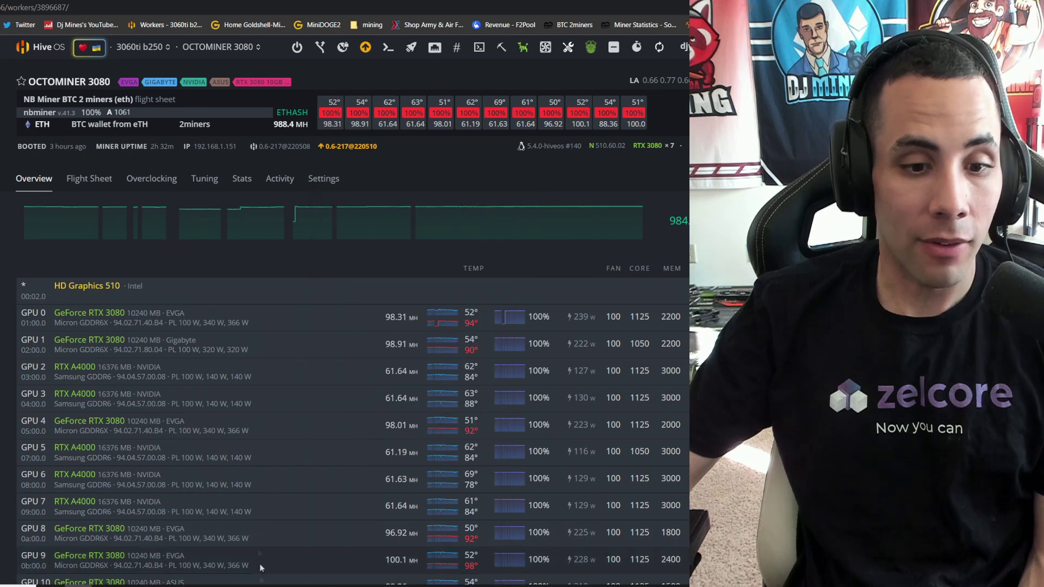
pyautogui.click(245, 585)
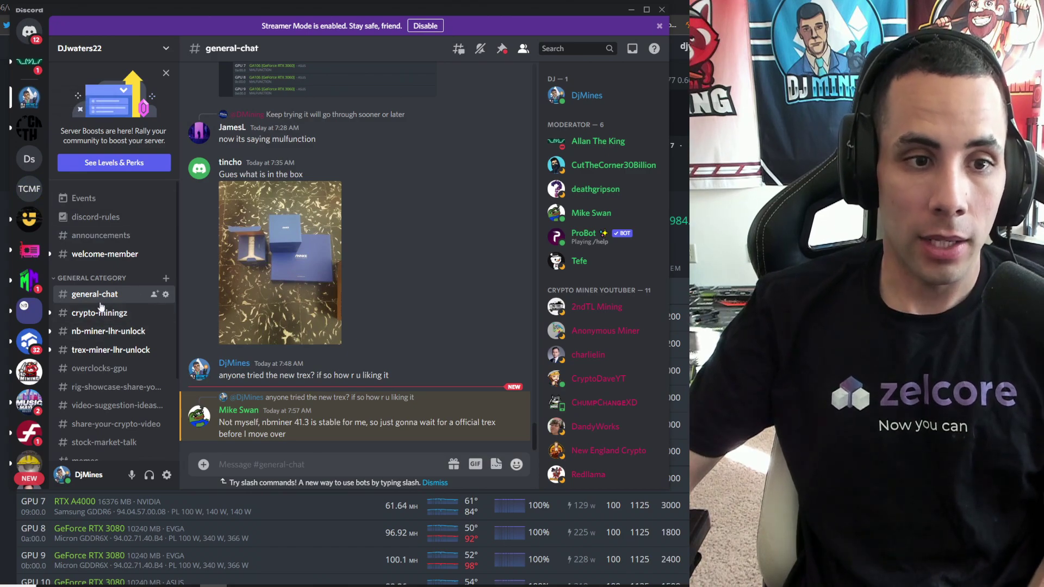
# - Show the nb-miner-lhr-unlock channel's pinned NBMiner 41.3 upgrade posts
pyautogui.click(94, 331)
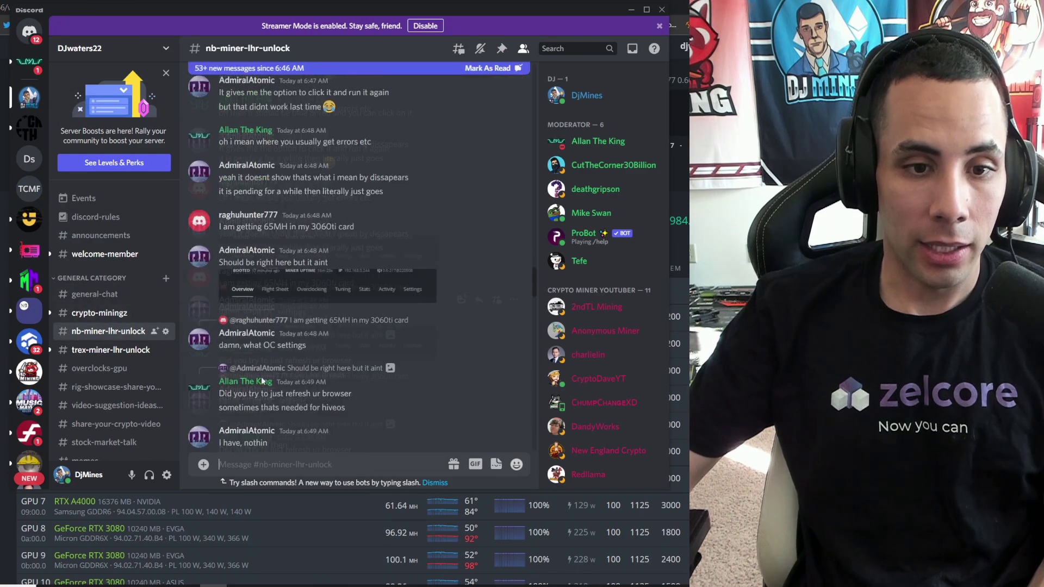
pyautogui.scroll(-10, 462, 247)
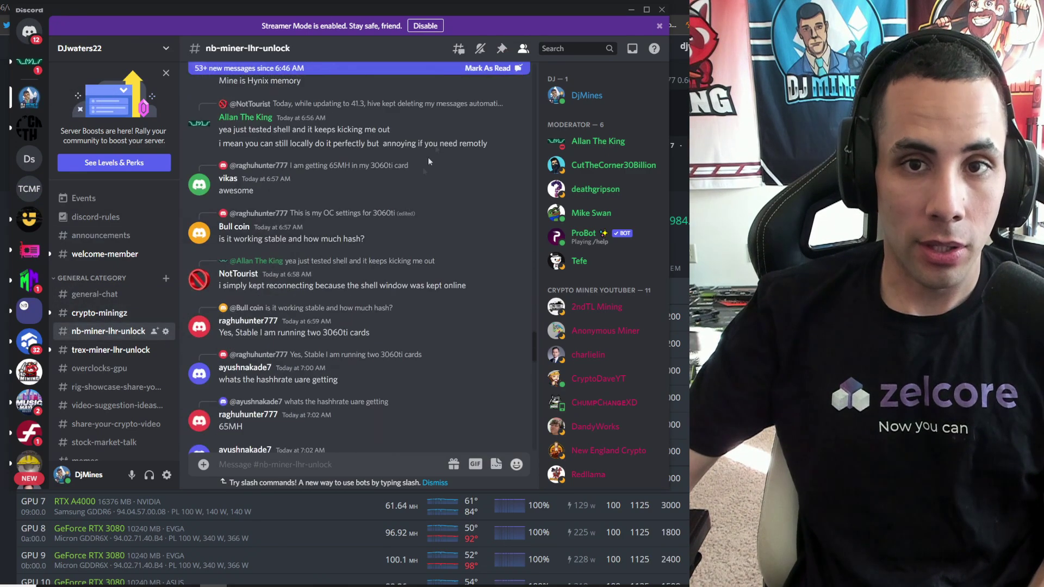
pyautogui.click(502, 49)
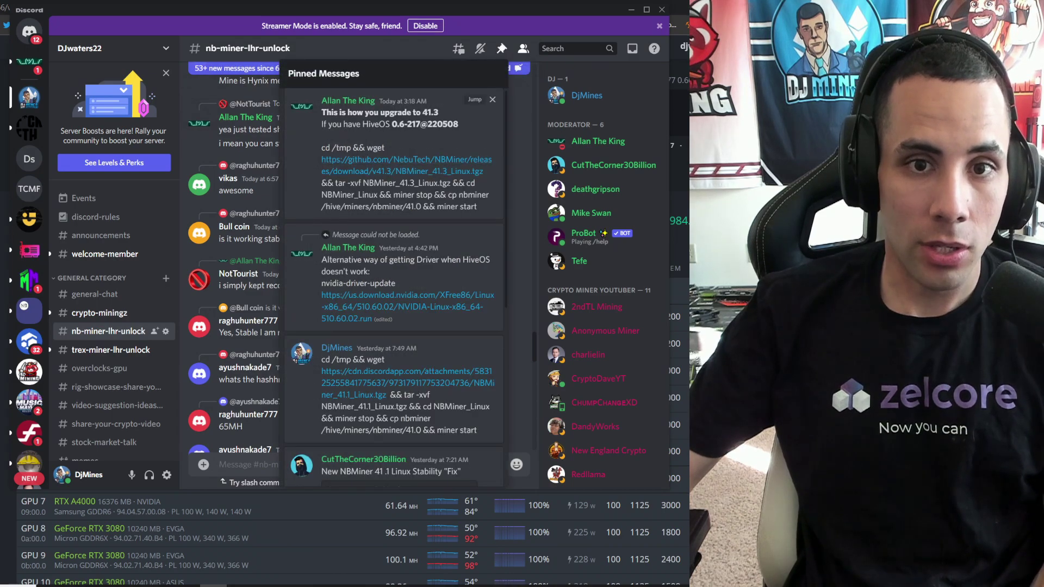
pyautogui.hotkey('alt', 'Tab')
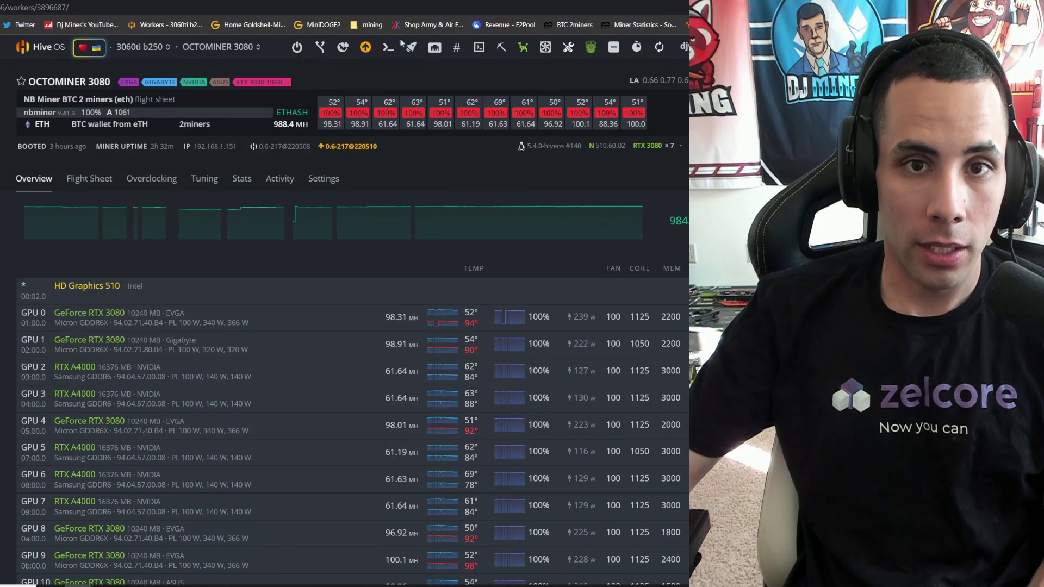
pyautogui.click(386, 49)
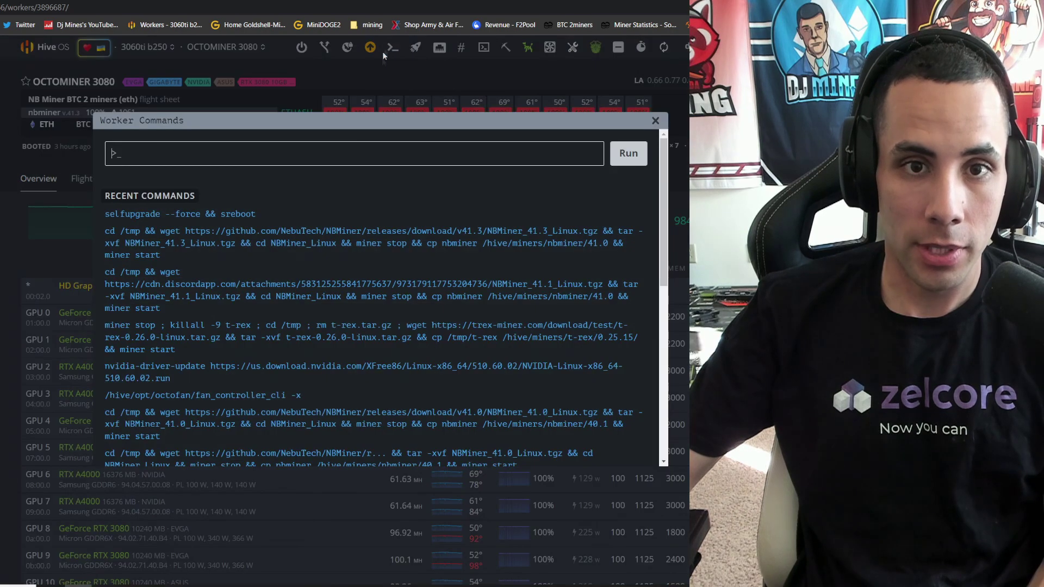
pyautogui.rightClick(310, 150)
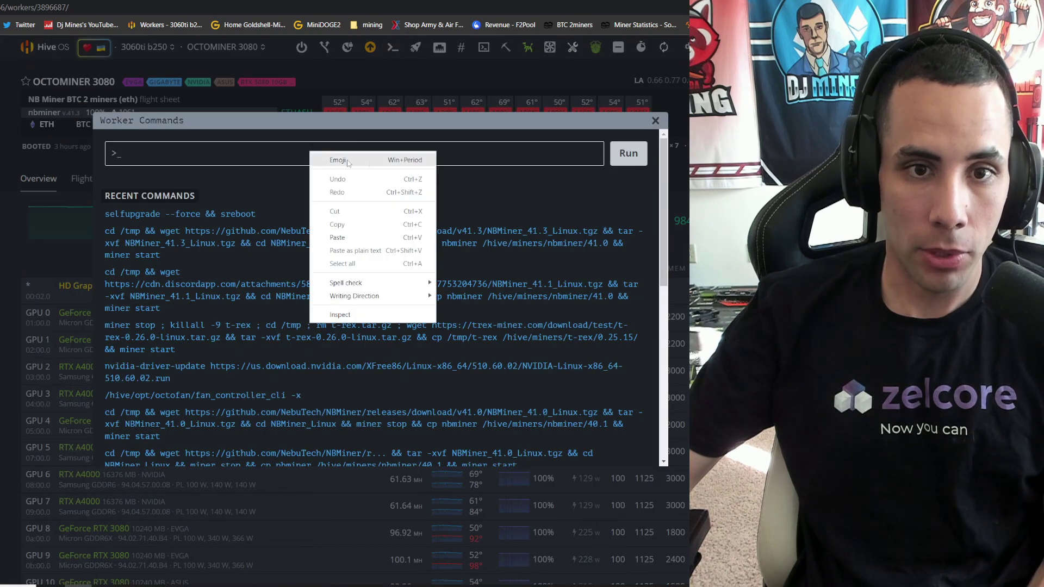
pyautogui.click(655, 120)
pyautogui.click(654, 120)
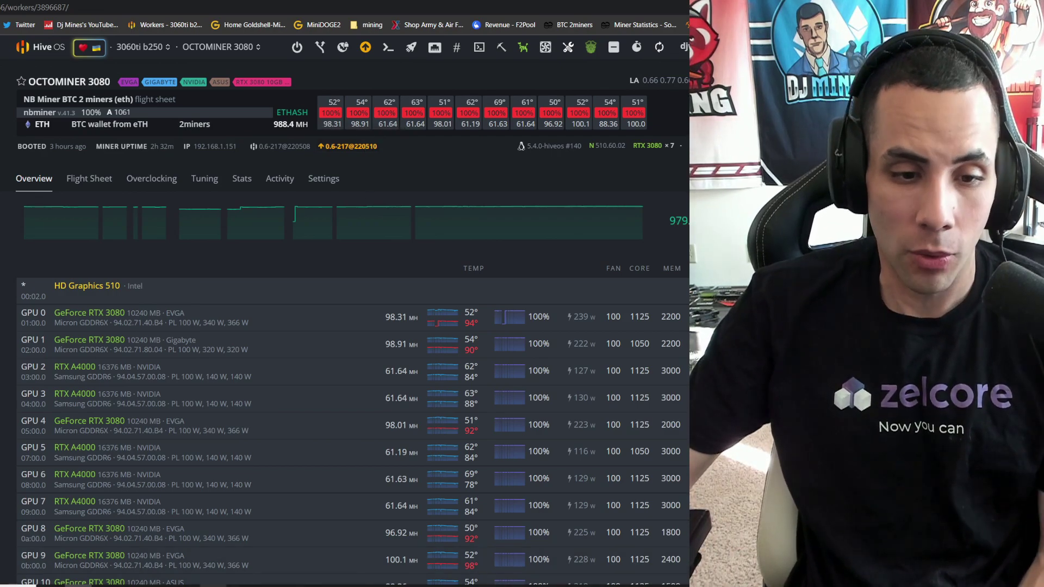
pyautogui.hotkey('alt', 'Tab')
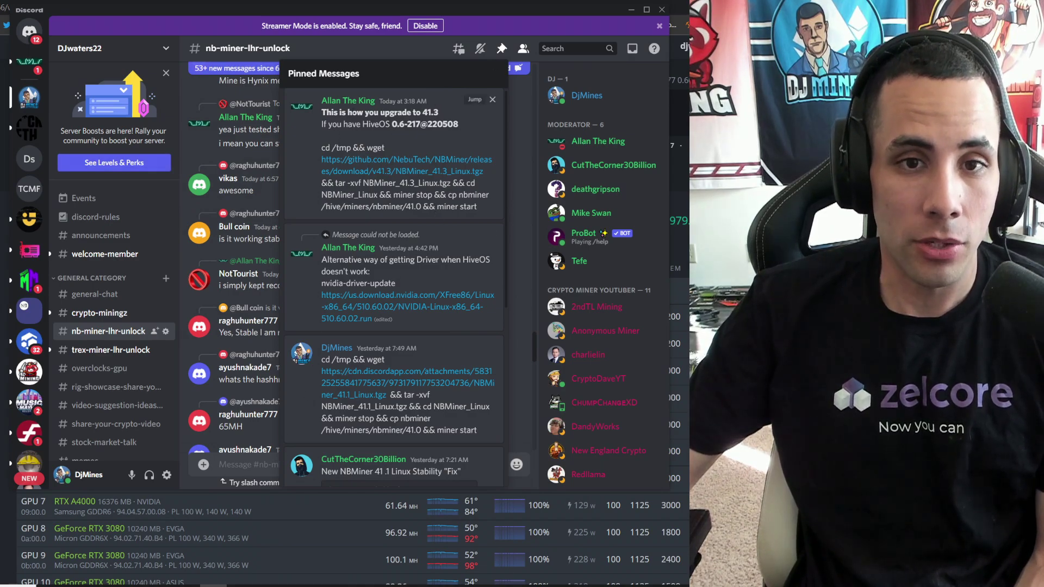
pyautogui.moveTo(484, 144)
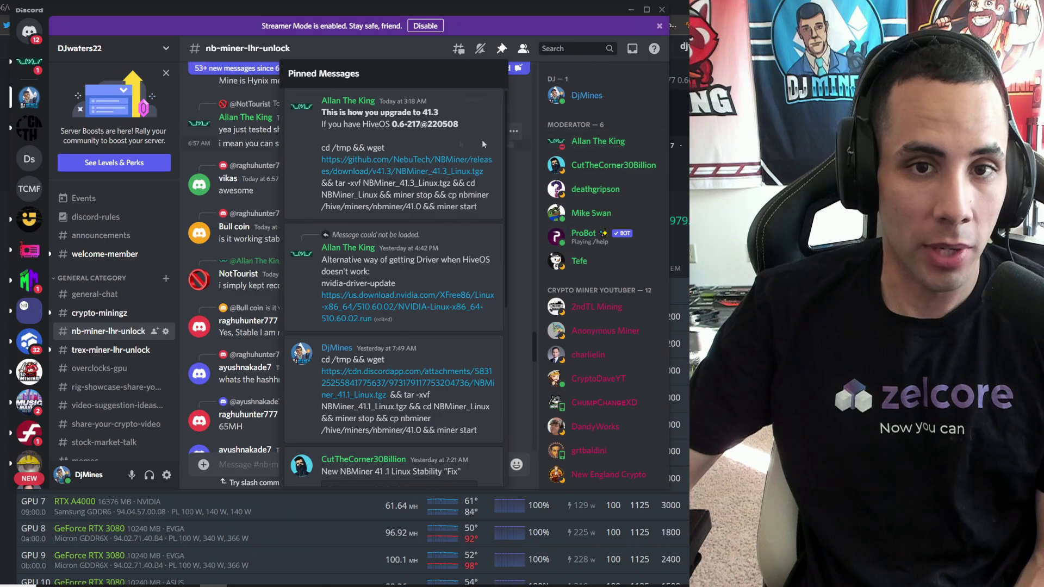
pyautogui.scroll(-3, 359, 371)
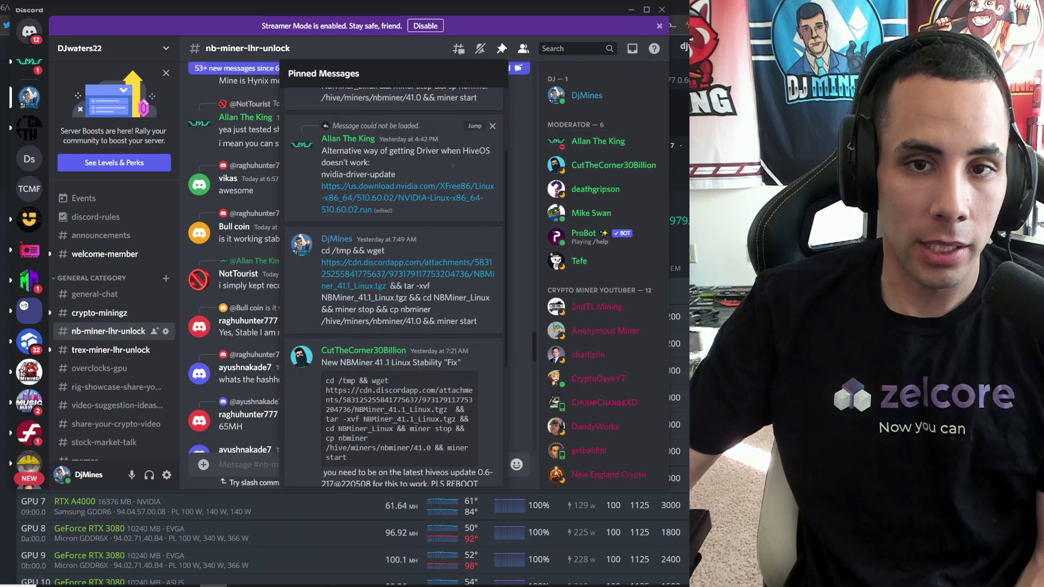
pyautogui.press('Escape')
pyautogui.hotkey('alt', 'Tab')
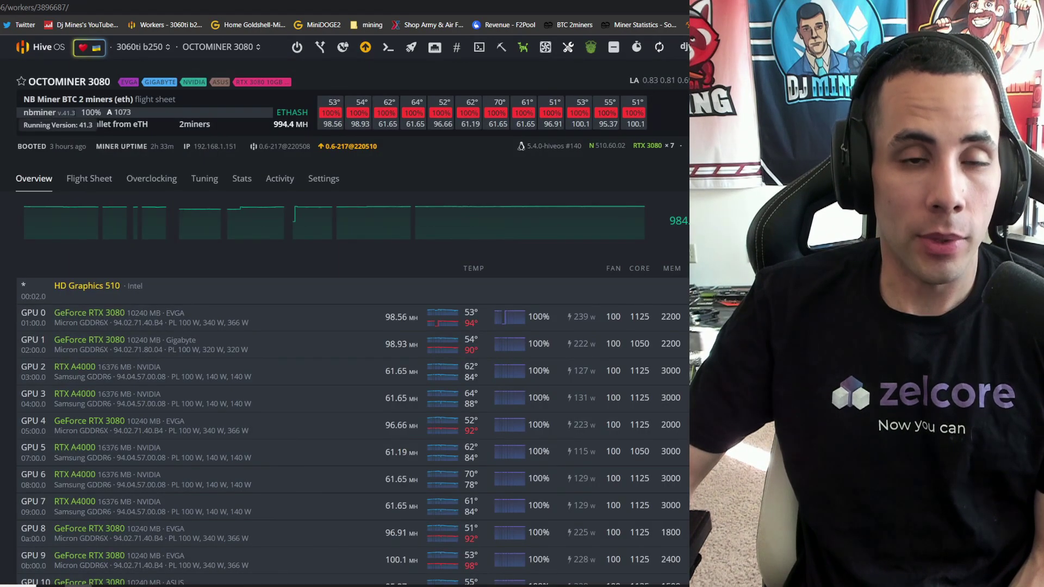
# - Switch to the 3060ti B250 rig and highlight GPU 0's memory clock and 59.16 hashrate
pyautogui.click(167, 47)
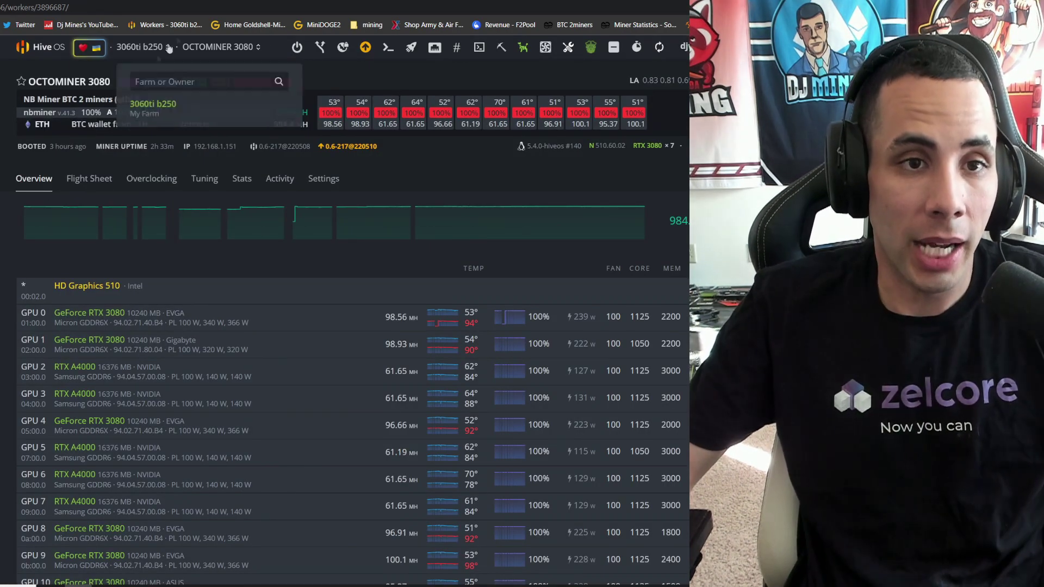
pyautogui.click(221, 48)
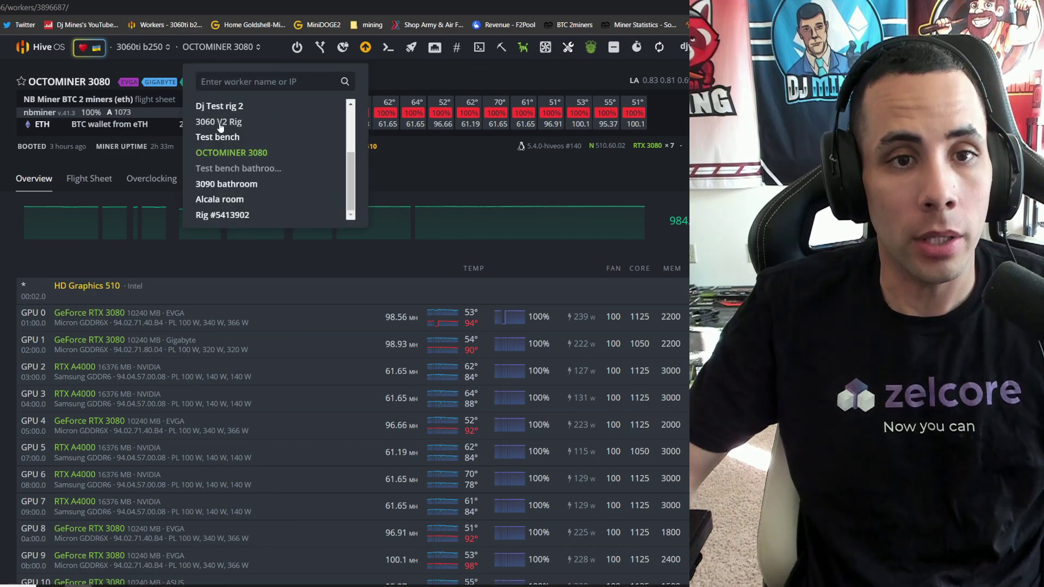
pyautogui.scroll(2, 224, 136)
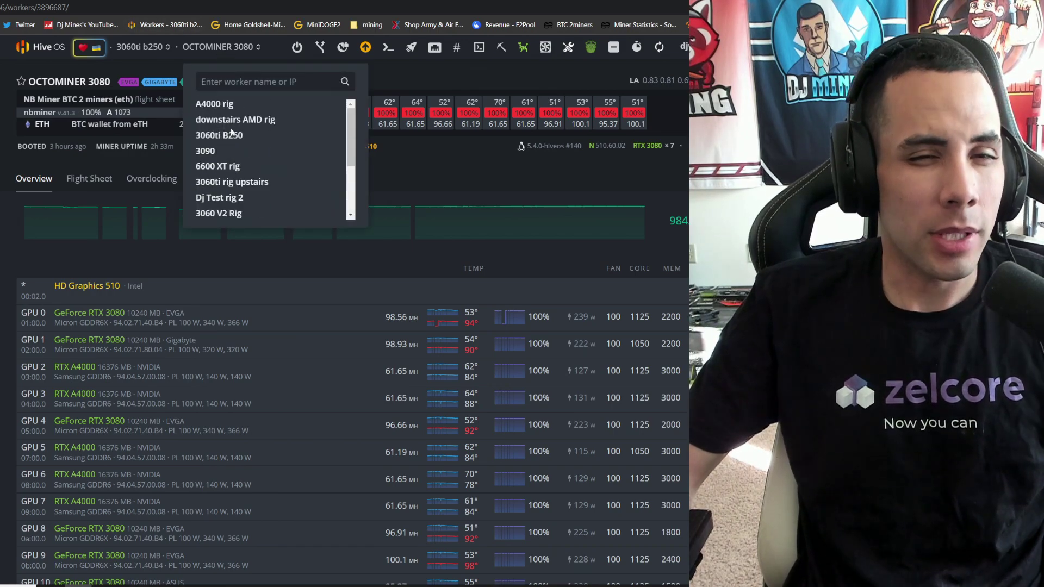
pyautogui.click(219, 136)
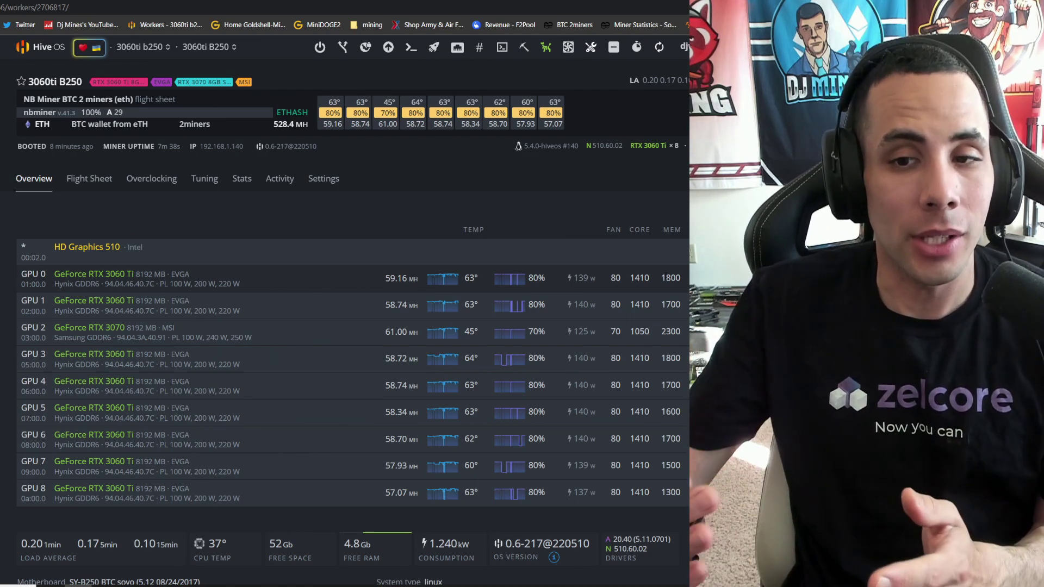
pyautogui.moveTo(681, 277); pyautogui.dragTo(666, 278)
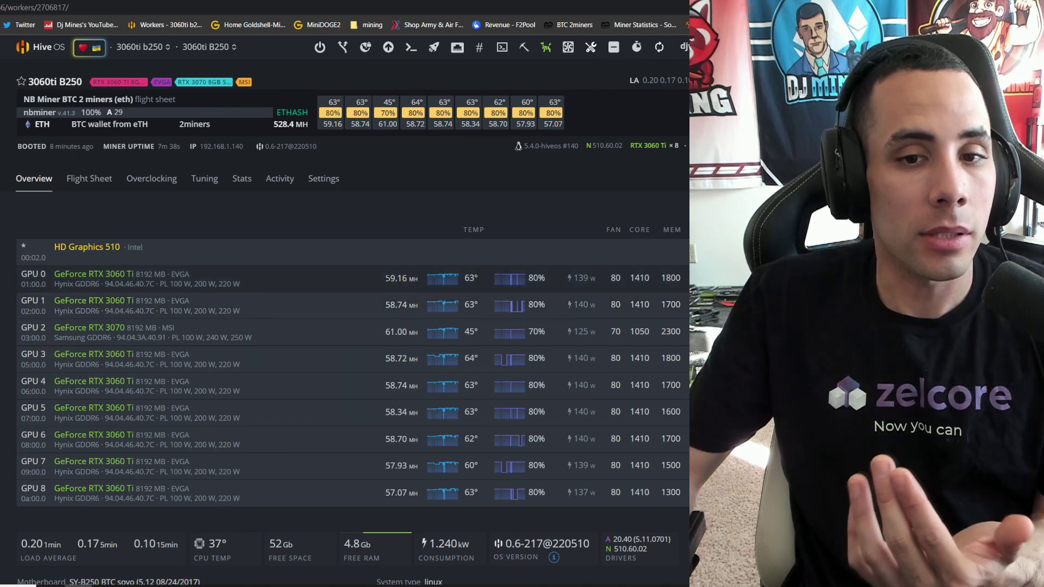
pyautogui.moveTo(386, 278); pyautogui.dragTo(397, 278)
# - Clear the highlight on GPU 0's 59.16 hashrate
pyautogui.click(398, 278)
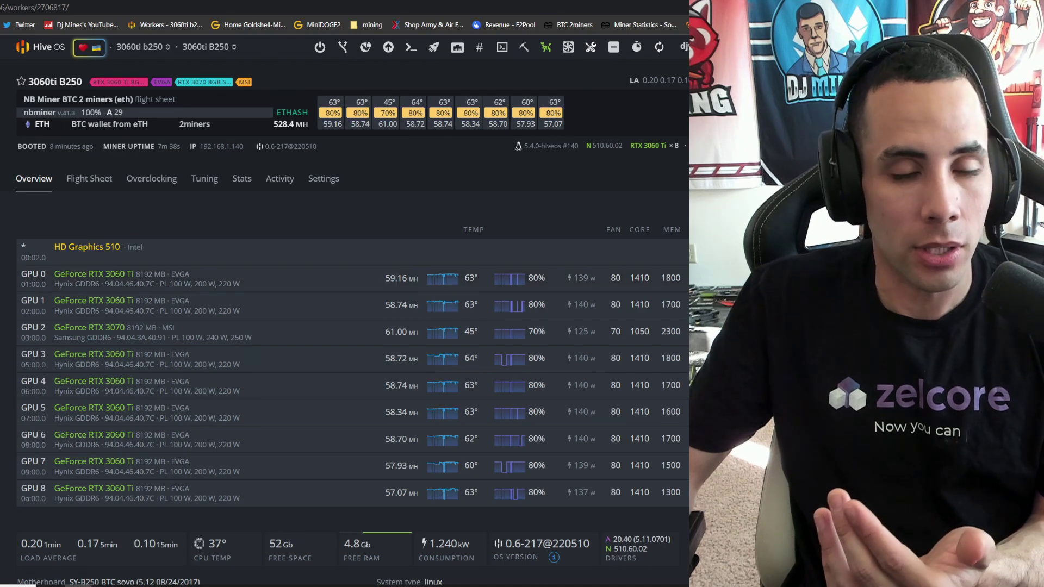